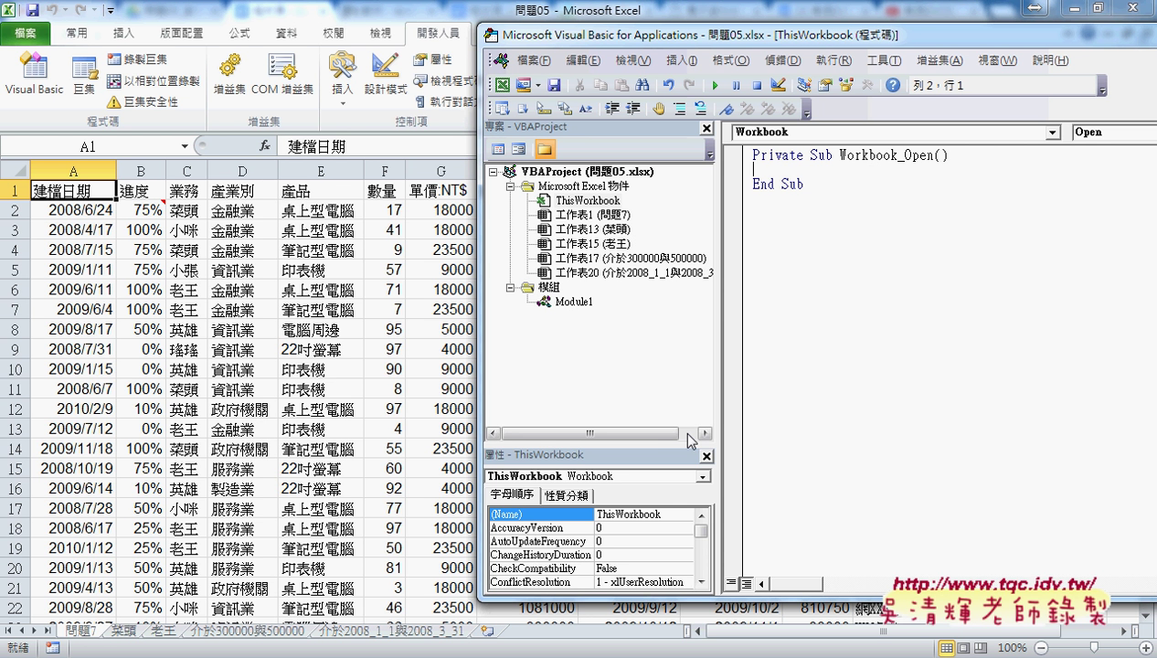
Indent the empty line inside Workbook_Open and begin the loop with 'for i='
{"action": "key", "text": "Tab"}
{"action": "type", "text": "for "}
{"action": "type", "text": "i"}
{"action": "type", "text": "="}
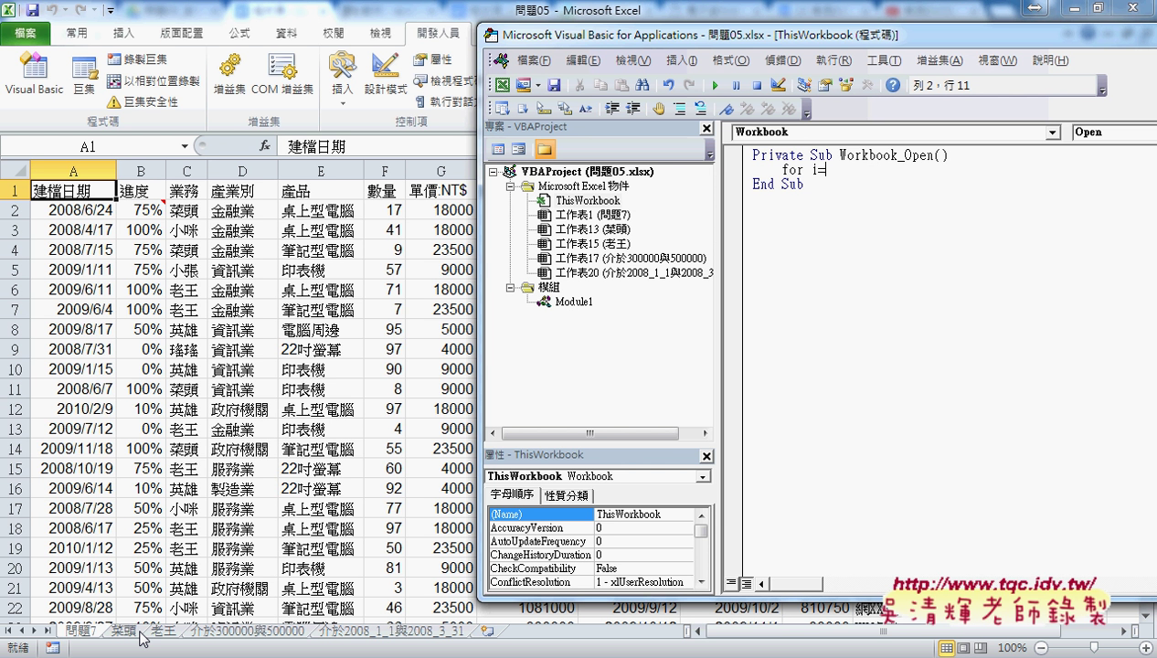
Complete the loop header as 'For i = Sheets.Count To 2'
{"action": "key", "text": "End"}
{"action": "type", "text": "sh"}
{"action": "type", "text": "eets."}
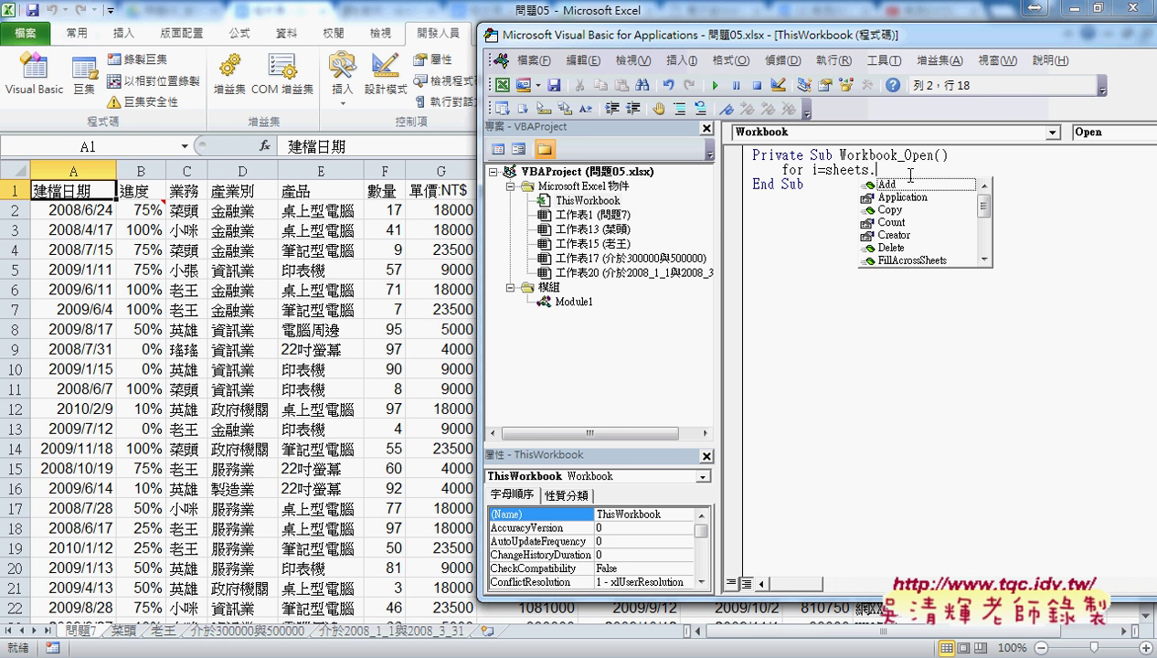
{"action": "type", "text": "c"}
{"action": "key", "text": "Down"}
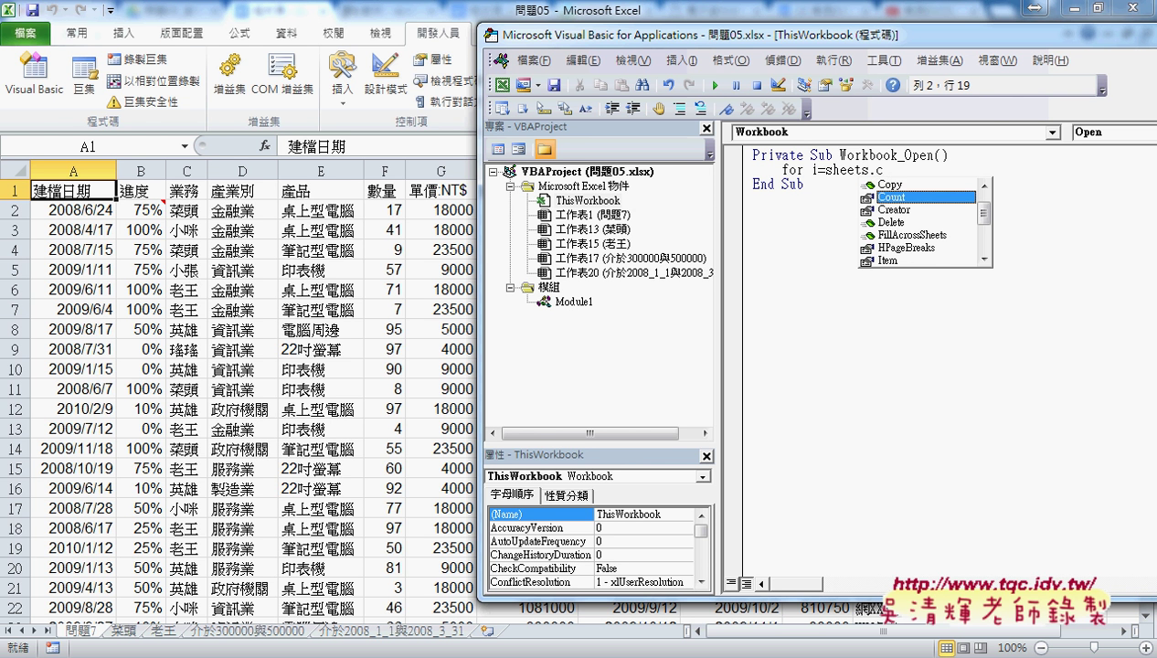
{"action": "key", "text": "space"}
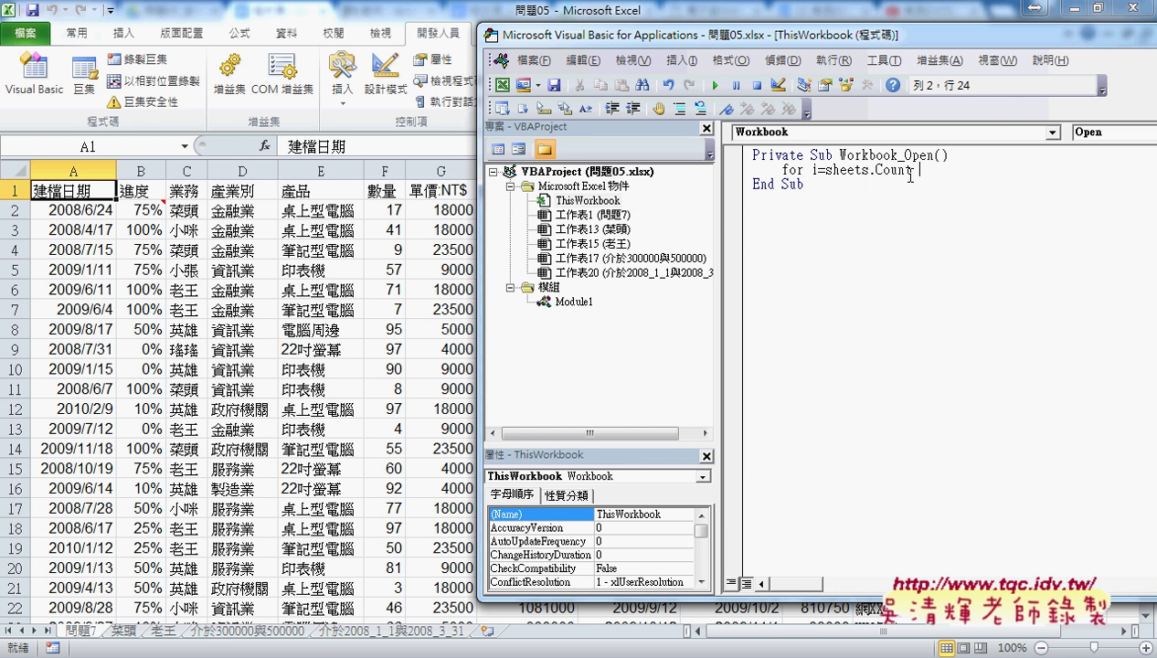
{"action": "type", "text": "t T"}
{"action": "type", "text": "o "}
{"action": "type", "text": "2"}
{"action": "key", "text": "Return"}
{"action": "key", "text": "Return"}
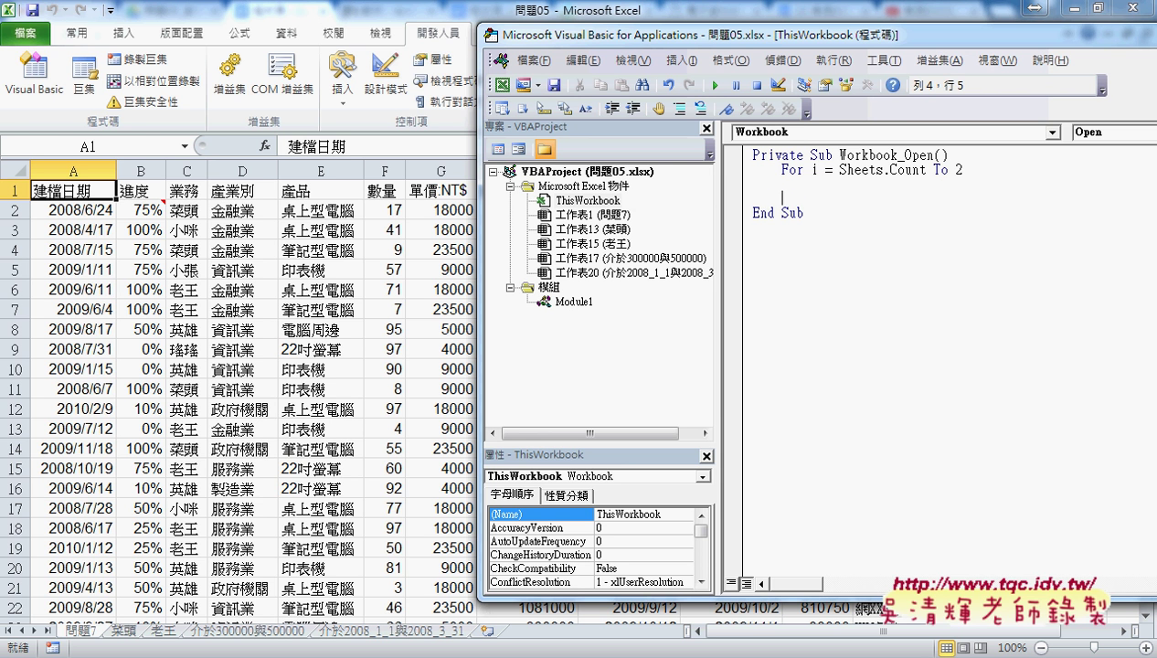
Close the loop with Next and start its body with Sheets(i).Delete
{"action": "type", "text": "next"}
{"action": "key", "text": "Up"}
{"action": "type", "text": "sh"}
{"action": "type", "text": "eets"}
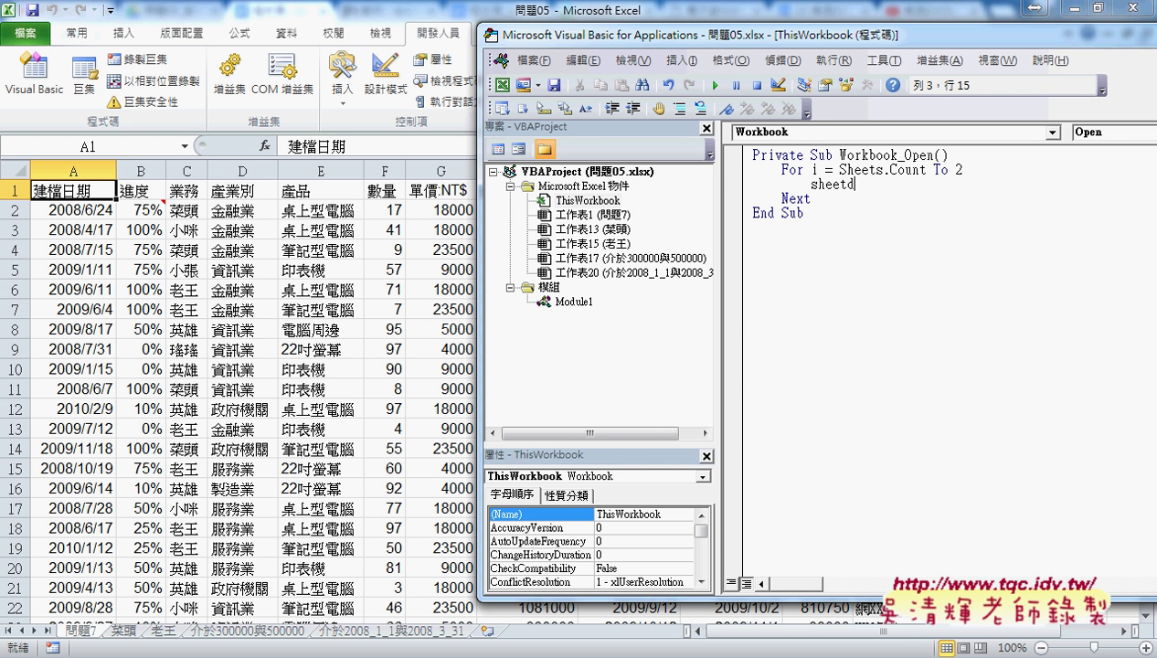
{"action": "key", "text": "BackSpace"}
{"action": "type", "text": "s(i"}
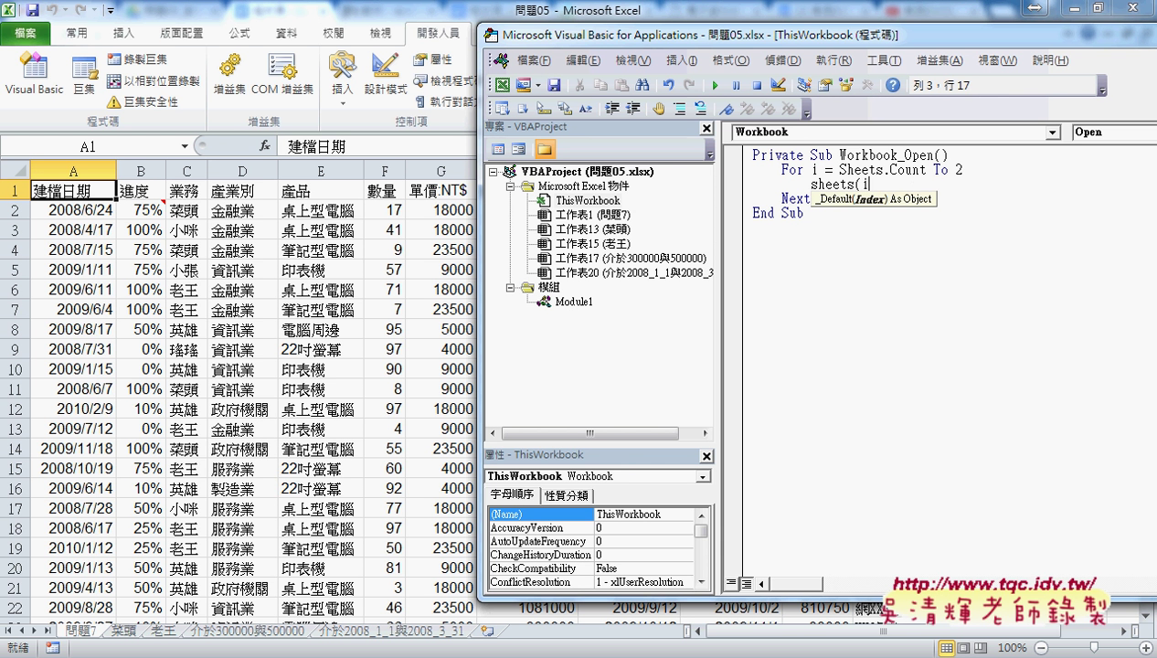
{"action": "type", "text": ")."}
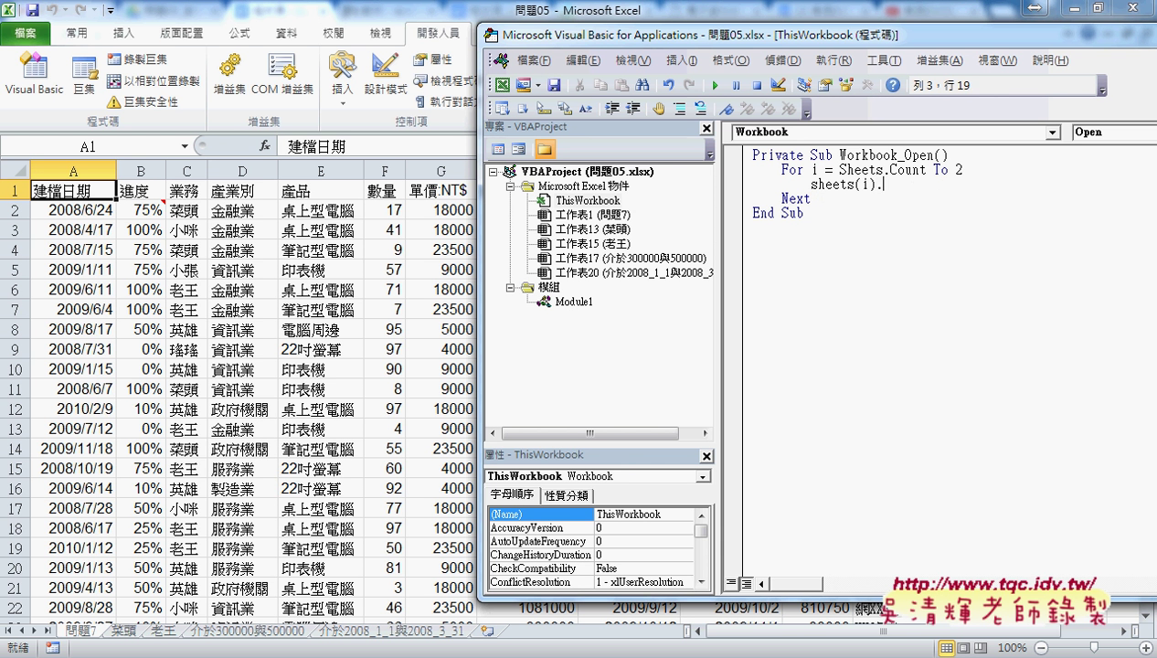
{"action": "type", "text": "del"}
{"action": "type", "text": "e"}
{"action": "type", "text": "te"}
Commit the delete line, then view the finished Workbook_Open code in the 程式碼 Google Doc
{"action": "key", "text": "Return"}
{"action": "key", "text": "alt+Tab"}
{"action": "scroll", "coordinate": [389, 359], "scroll_direction": "down", "scroll_amount": 3}
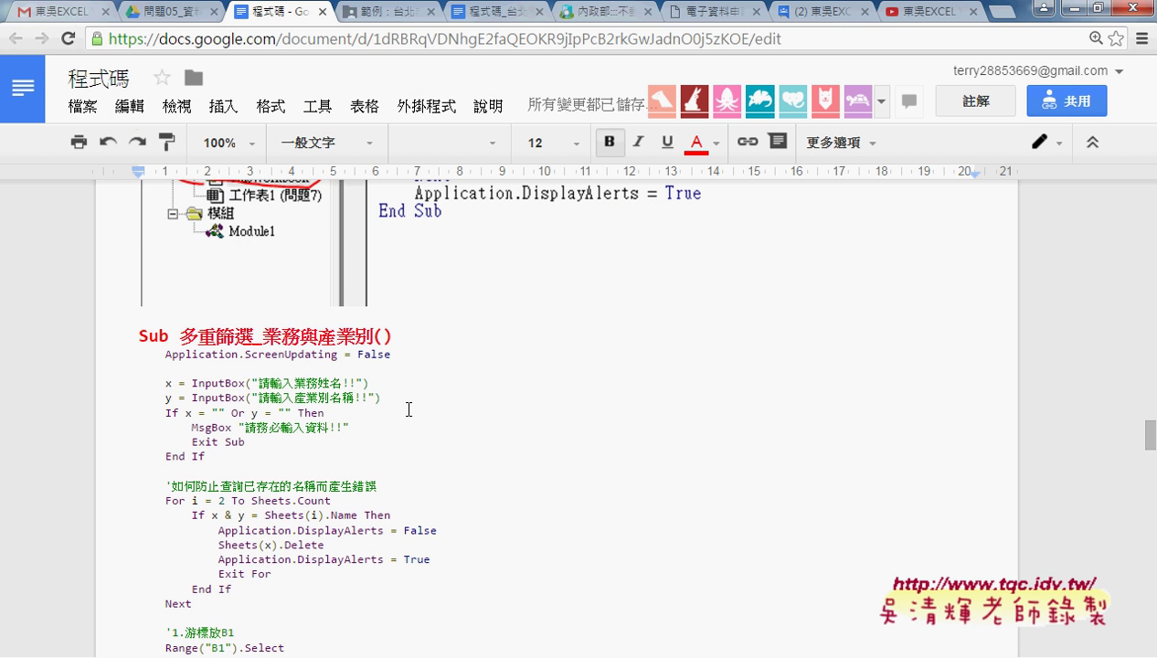
{"action": "scroll", "coordinate": [409, 408], "scroll_direction": "up", "scroll_amount": 2}
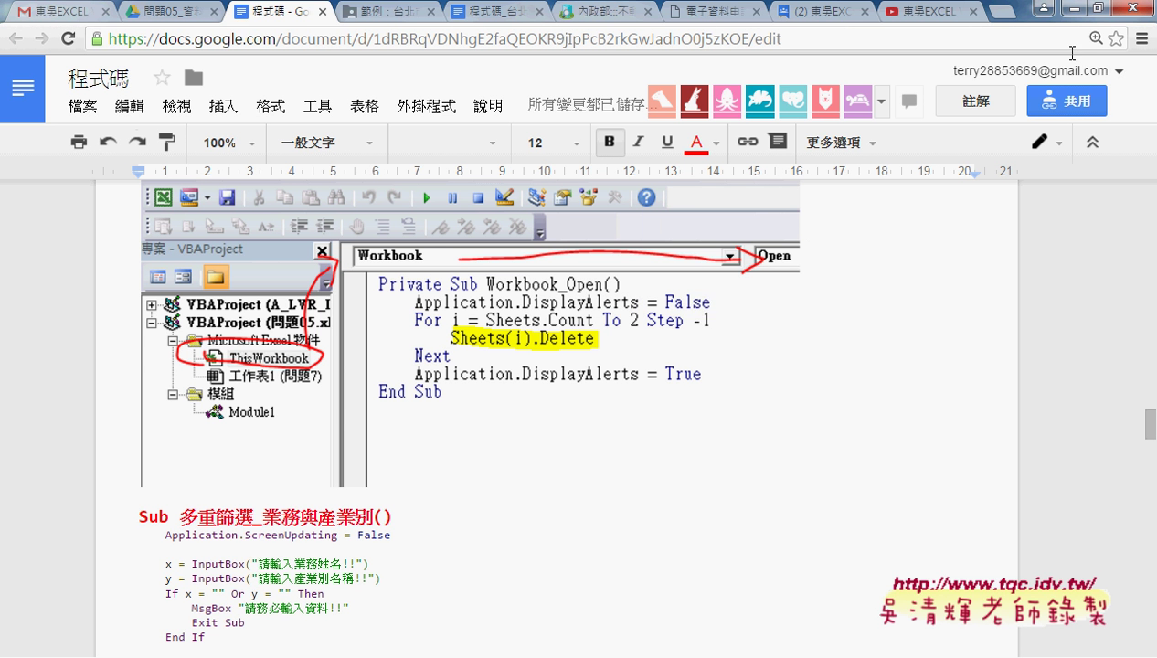
Return to the VBA editor and append Step -1 to the For line
{"action": "left_click", "coordinate": [1074, 10]}
{"action": "left_click", "coordinate": [968, 170]}
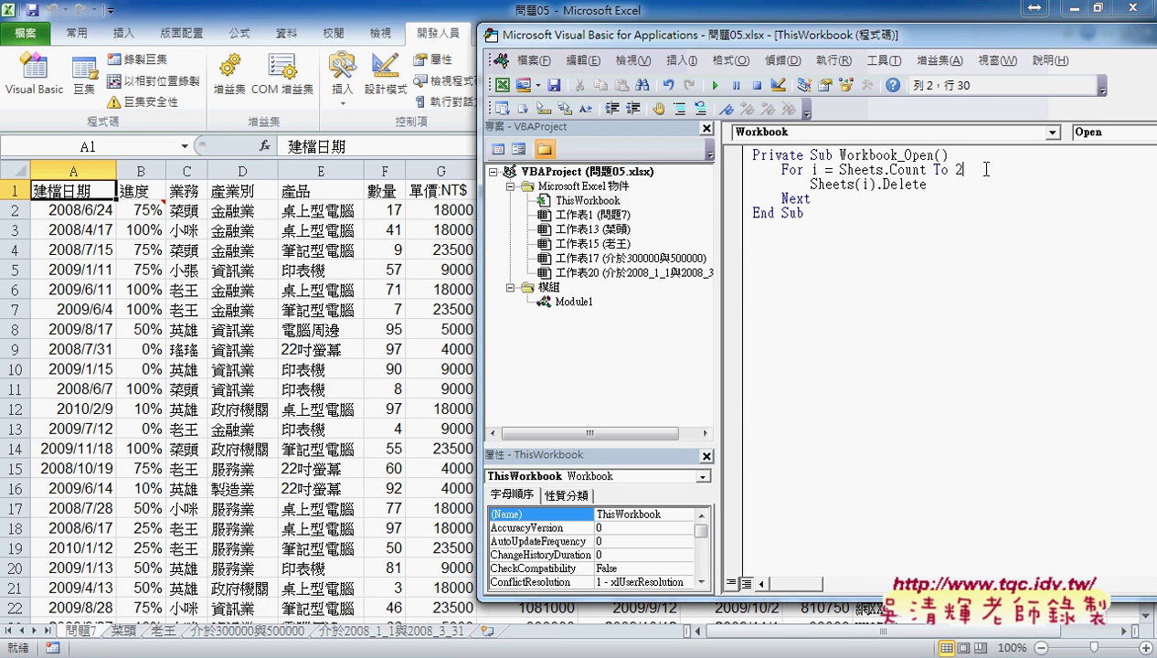
{"action": "type", "text": "s"}
{"action": "type", "text": "tep -1"}
Insert an indented line below the Sub line and begin typing 'application.dis =f'
{"action": "key", "text": "Up"}
{"action": "key", "text": "Return"}
{"action": "key", "text": "Tab"}
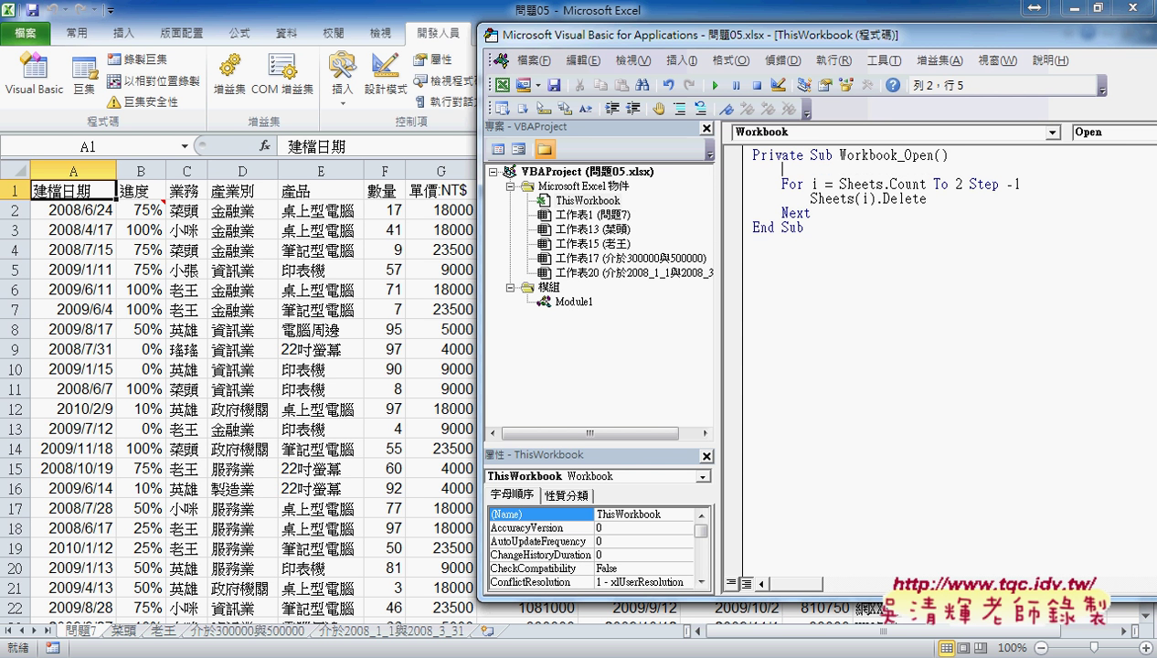
{"action": "type", "text": "a"}
{"action": "type", "text": "pplic"}
{"action": "type", "text": "ato"}
{"action": "key", "text": "BackSpace"}
{"action": "type", "text": "ion"}
{"action": "type", "text": ".d"}
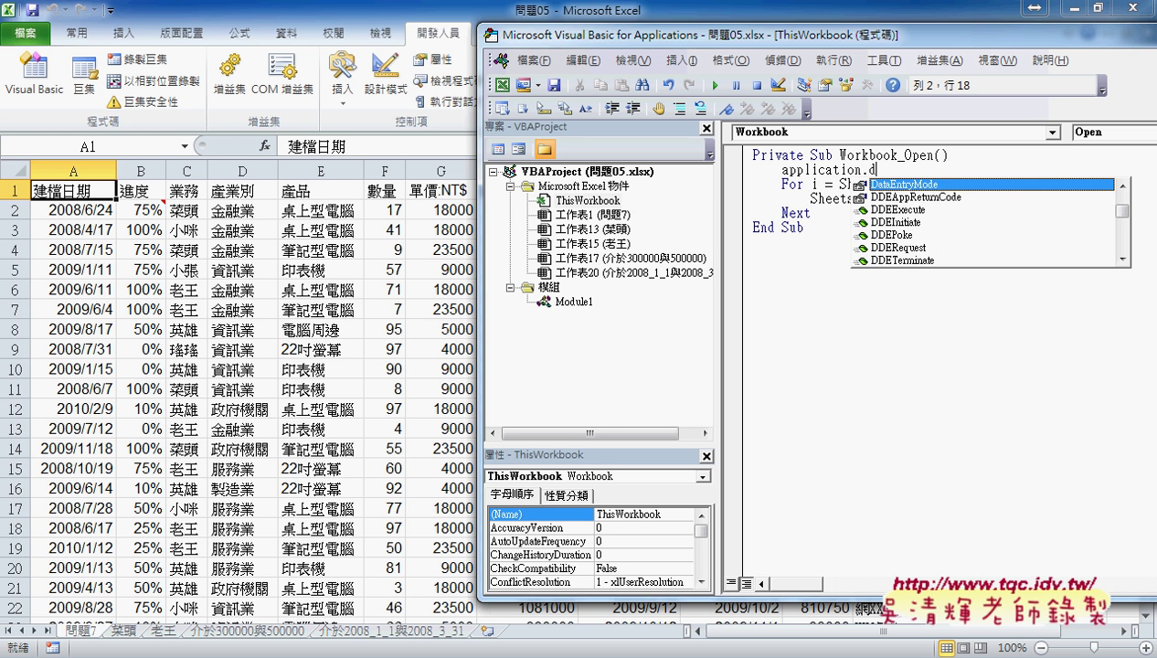
{"action": "type", "text": "is"}
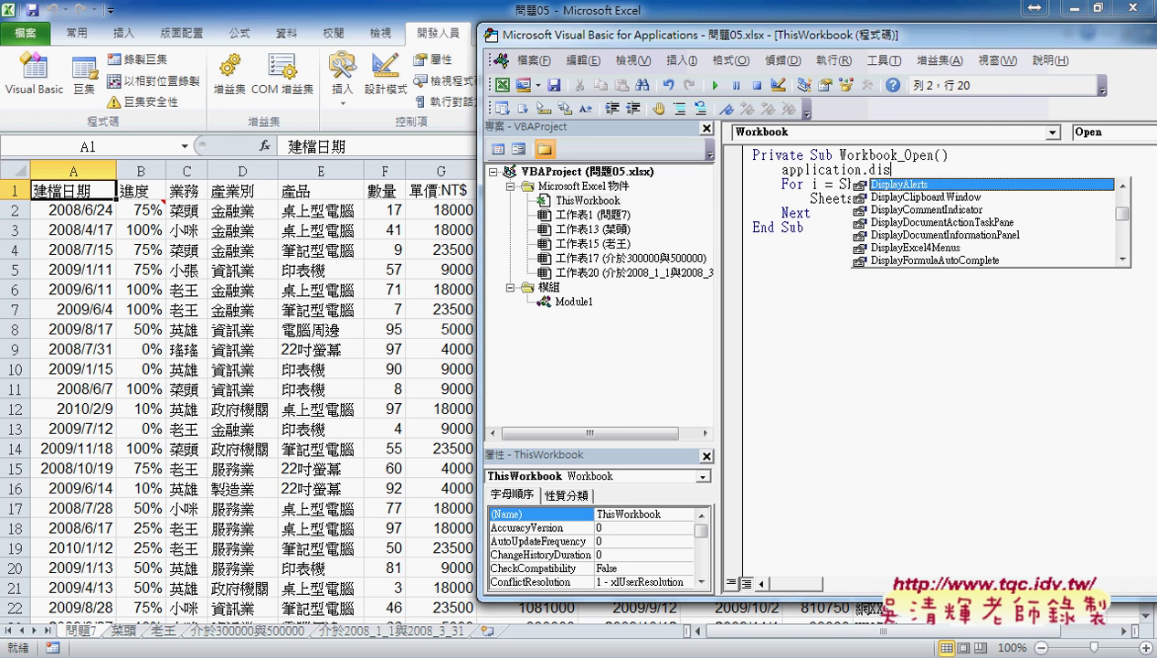
{"action": "type", "text": " =f"}
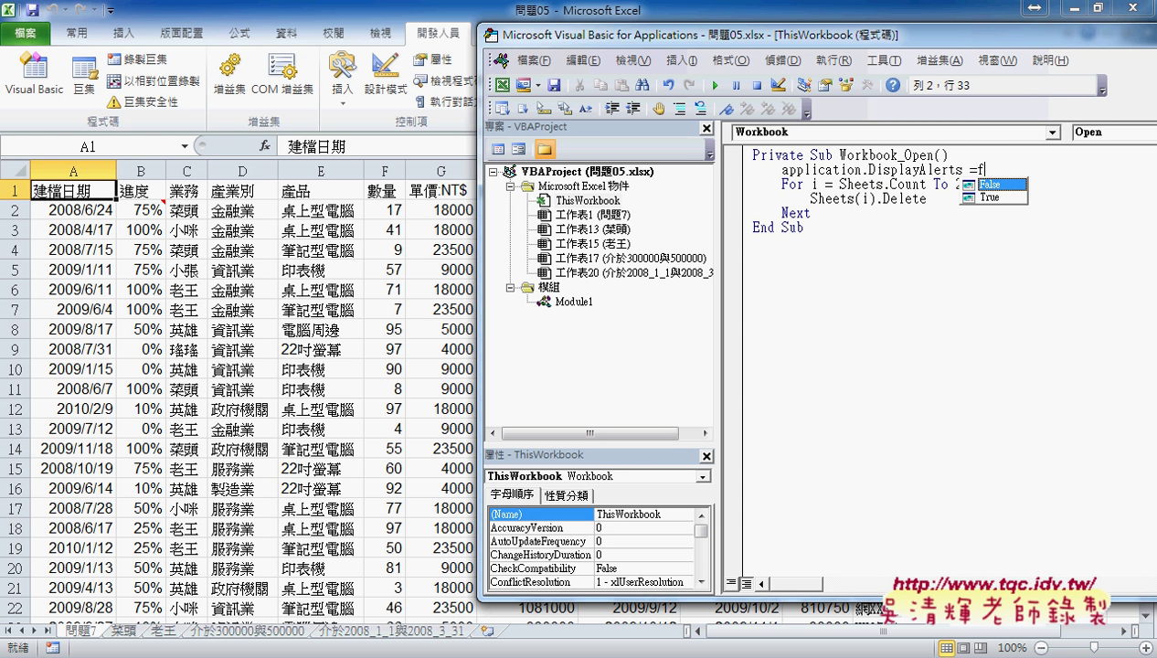
Complete Application.DisplayAlerts = False and copy the Application.DisplayAlerts reference
{"action": "key", "text": "Tab"}
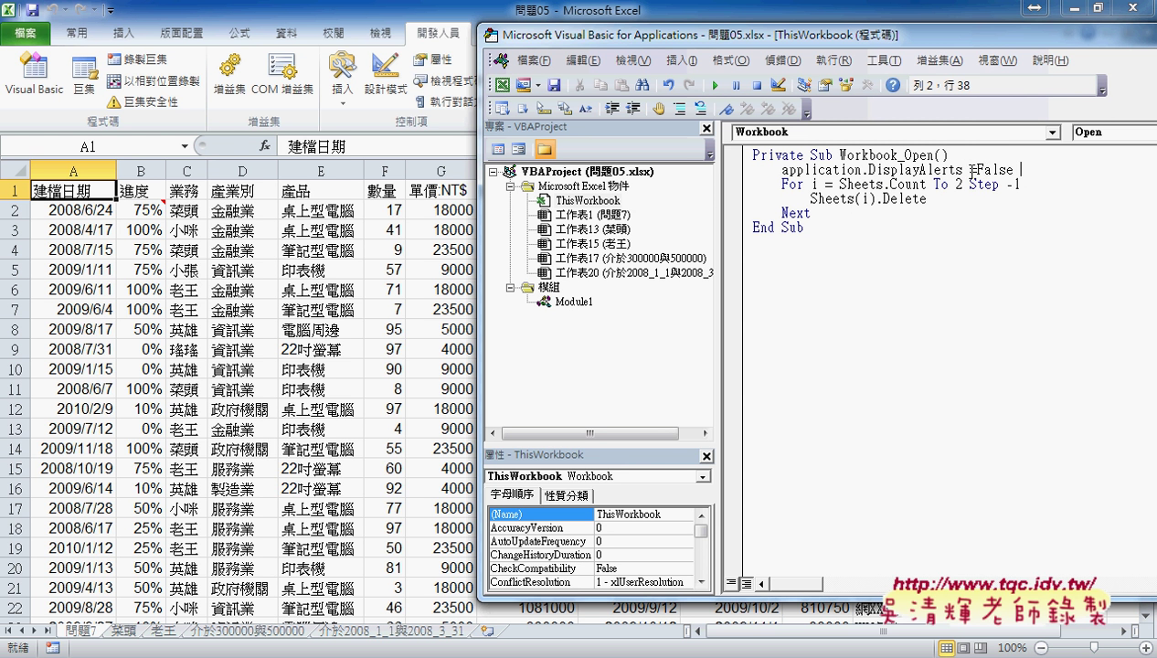
{"action": "mouse_move", "coordinate": [964, 169]}
{"action": "left_mouse_down"}
{"action": "mouse_move", "coordinate": [938, 184]}
{"action": "mouse_move", "coordinate": [782, 170]}
{"action": "left_mouse_up"}
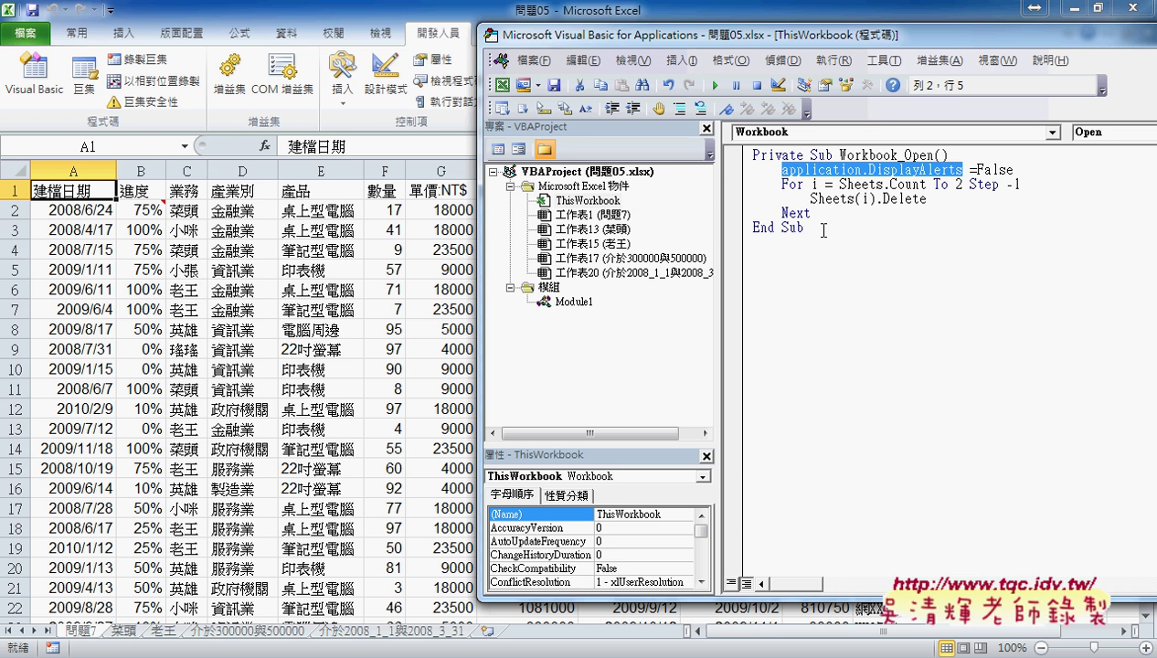
{"action": "key", "text": "ctrl+c"}
Paste it on a new line after Next and set it to True
{"action": "left_click", "coordinate": [882, 213]}
{"action": "key", "text": "Return"}
{"action": "key", "text": "ctrl+v"}
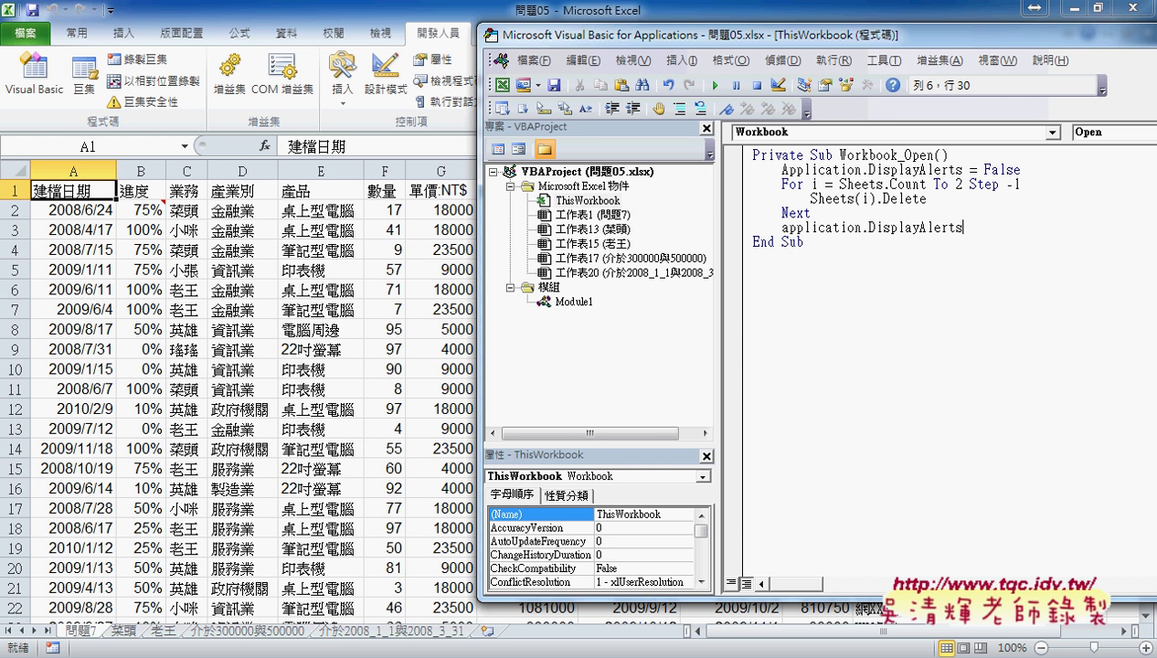
{"action": "type", "text": "="}
{"action": "key", "text": "Down"}
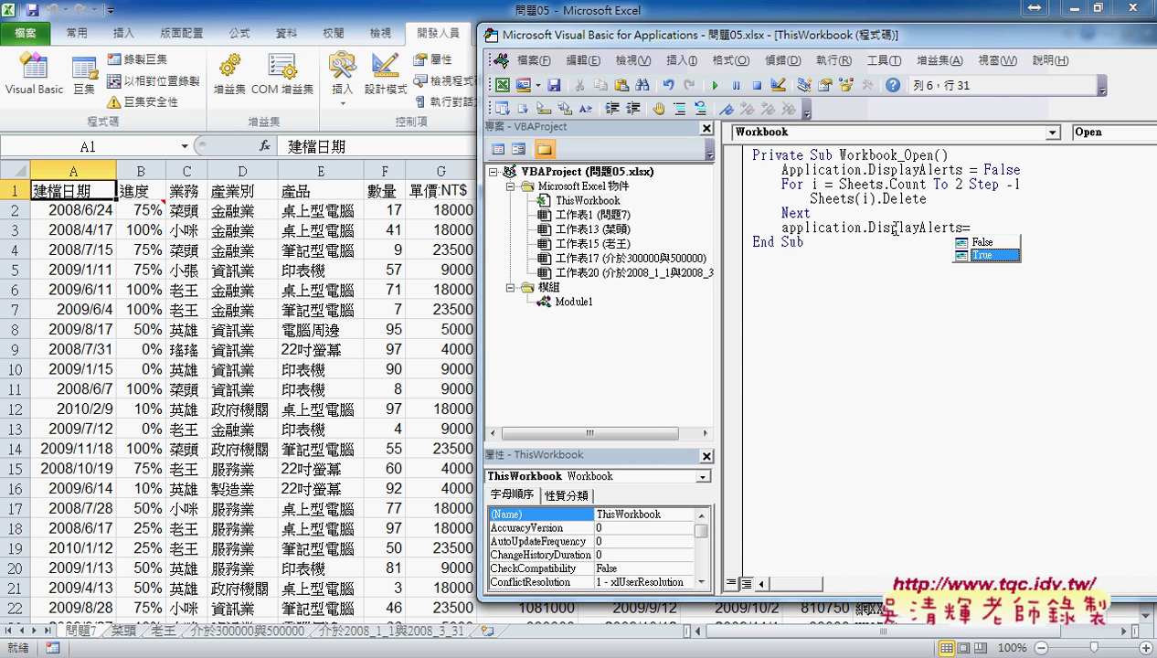
{"action": "key", "text": "Tab"}
{"action": "key", "text": "Down"}
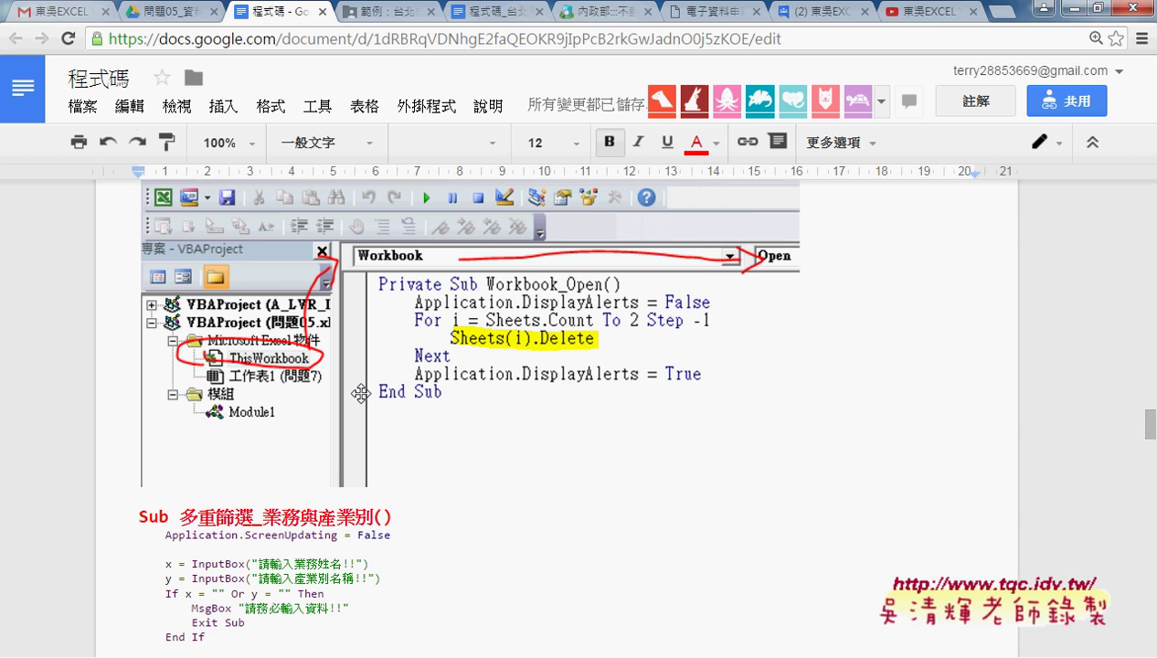
{"action": "scroll", "coordinate": [411, 388], "scroll_direction": "down", "scroll_amount": 5}
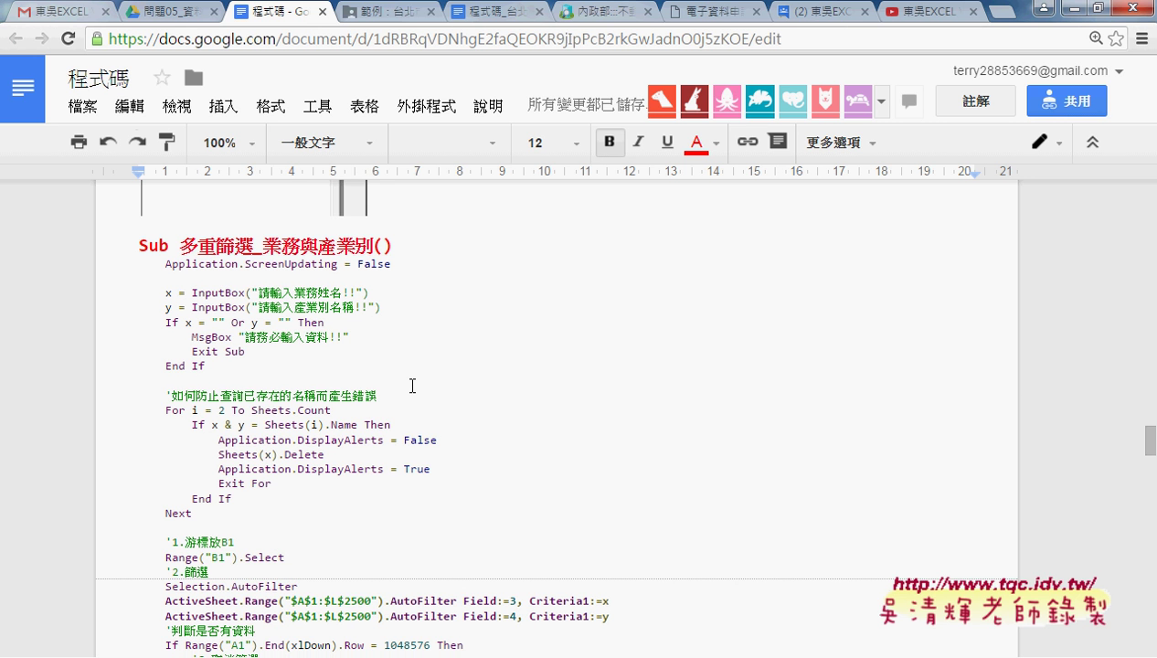